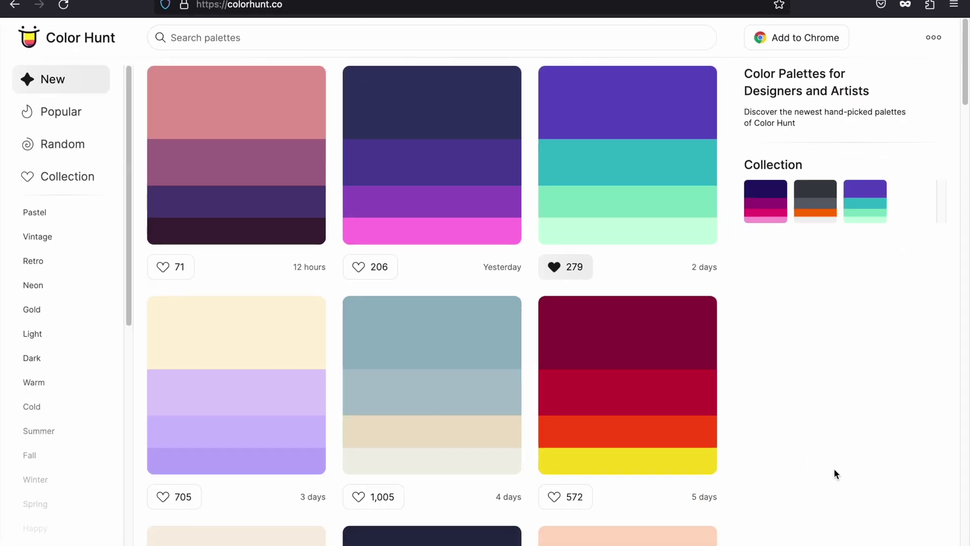
{"action": "scroll", "coordinate": [795, 462], "scroll_direction": "down", "scroll_amount": 2}
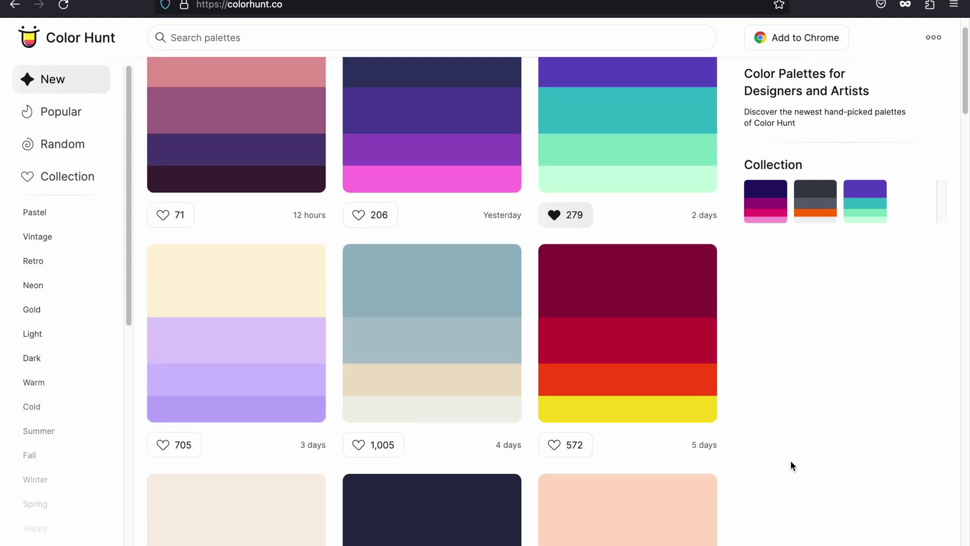
{"action": "scroll", "coordinate": [791, 465], "scroll_direction": "down", "scroll_amount": 1}
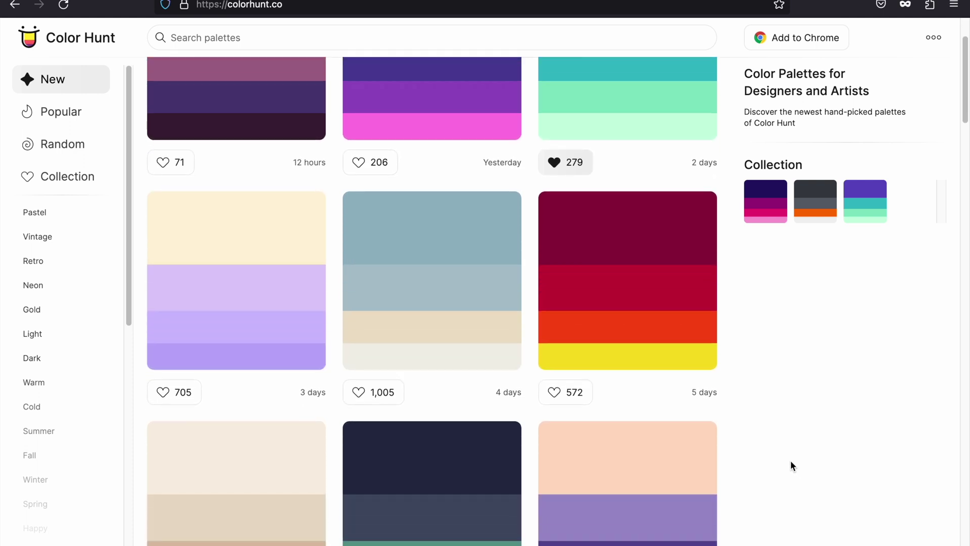
{"action": "scroll", "coordinate": [791, 465], "scroll_direction": "down", "scroll_amount": 1}
{"action": "scroll", "coordinate": [791, 465], "scroll_direction": "down", "scroll_amount": 1}
{"action": "scroll", "coordinate": [790, 464], "scroll_direction": "down", "scroll_amount": 1}
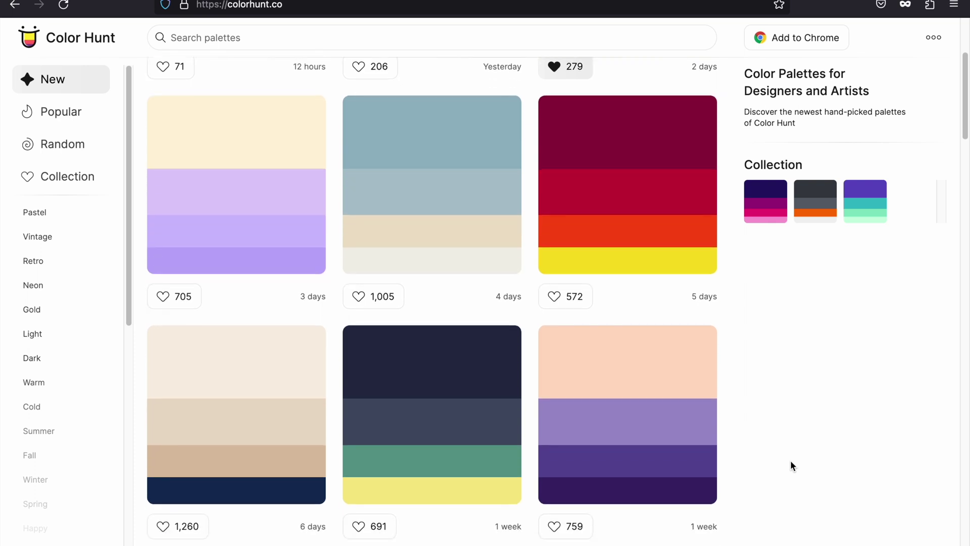
{"action": "scroll", "coordinate": [791, 464], "scroll_direction": "down", "scroll_amount": 1}
{"action": "scroll", "coordinate": [790, 462], "scroll_direction": "down", "scroll_amount": 1}
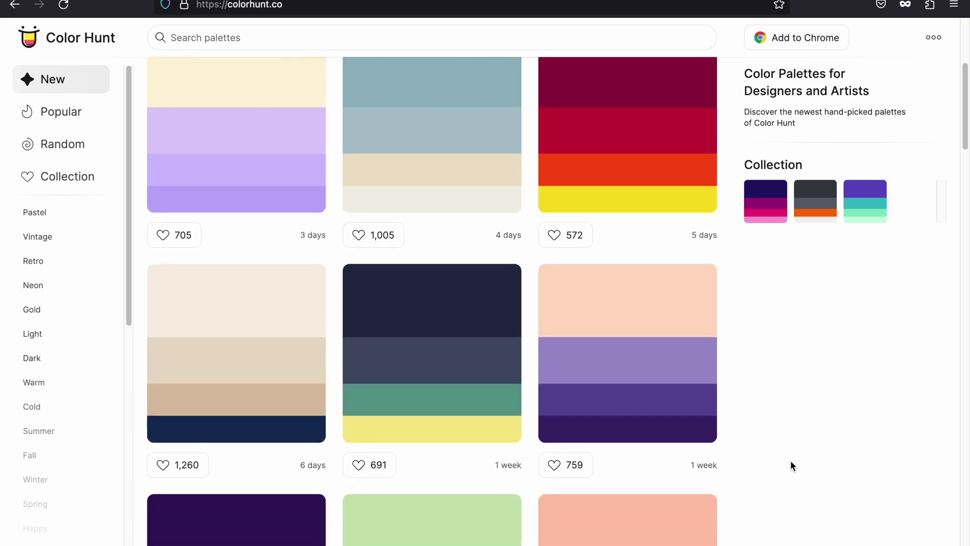
{"action": "scroll", "coordinate": [790, 462], "scroll_direction": "down", "scroll_amount": 1}
{"action": "scroll", "coordinate": [790, 462], "scroll_direction": "down", "scroll_amount": 1}
{"action": "scroll", "coordinate": [790, 462], "scroll_direction": "down", "scroll_amount": 2}
Like the navy, grey, green and yellow palette, view the four saved palettes, then browse Random
{"action": "left_click", "coordinate": [432, 182]}
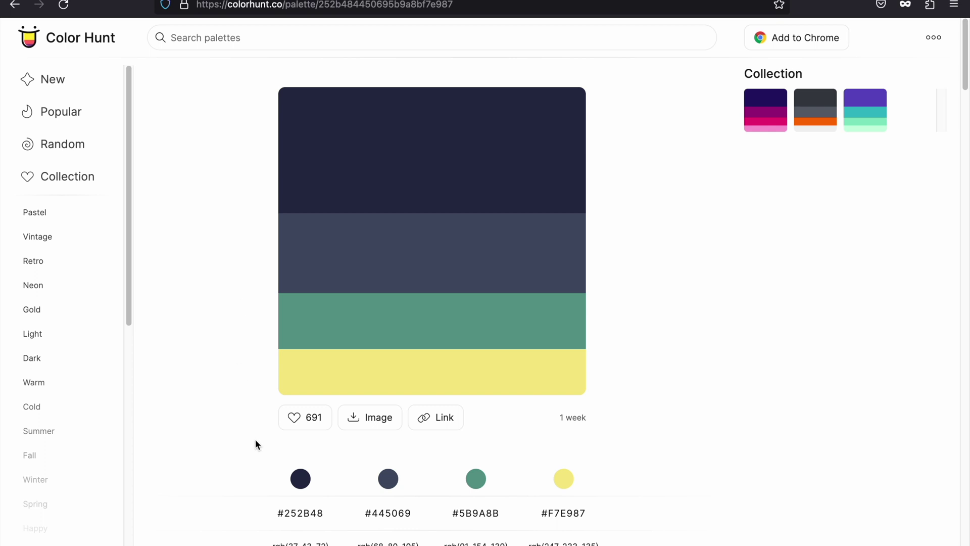
{"action": "left_click", "coordinate": [292, 417]}
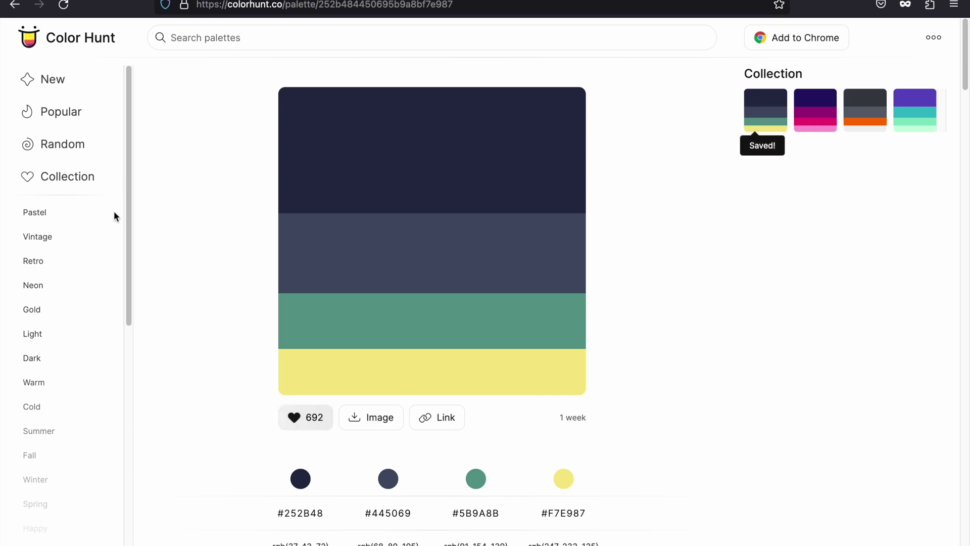
{"action": "left_click", "coordinate": [65, 174]}
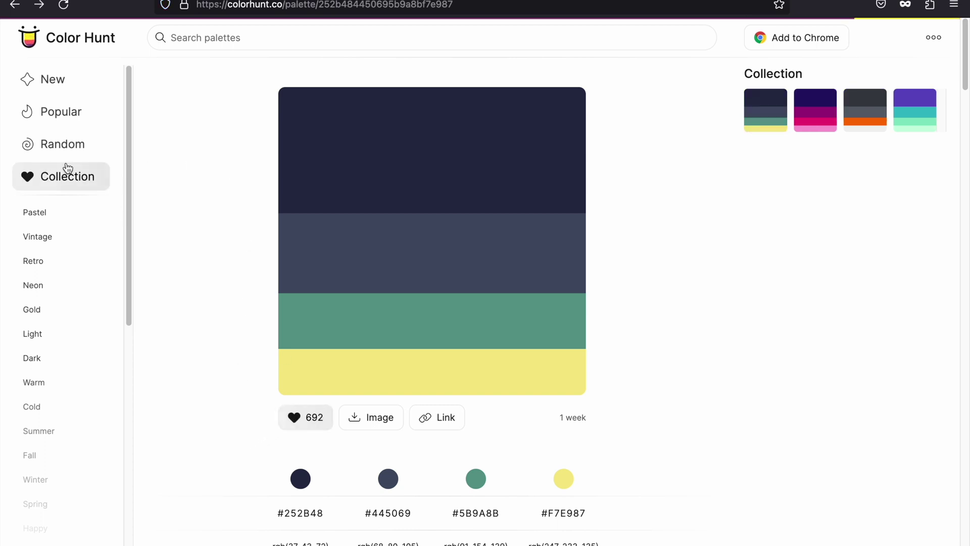
{"action": "left_click", "coordinate": [82, 186]}
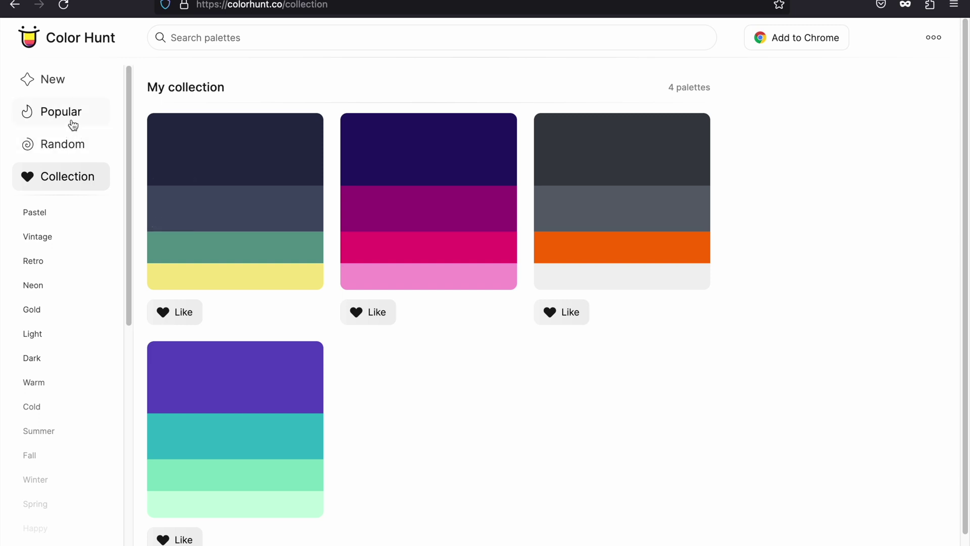
{"action": "left_click", "coordinate": [69, 157]}
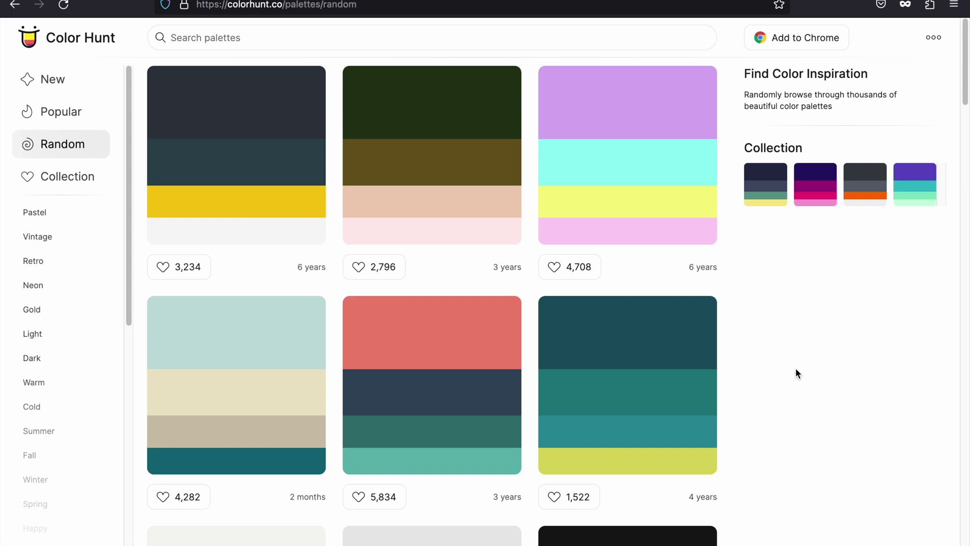
{"action": "scroll", "coordinate": [61, 325], "scroll_direction": "down", "scroll_amount": 5}
{"action": "scroll", "coordinate": [48, 385], "scroll_direction": "down", "scroll_amount": 1}
Browse the Kids, Gold and Dark palette categories in turn
{"action": "left_click", "coordinate": [41, 430]}
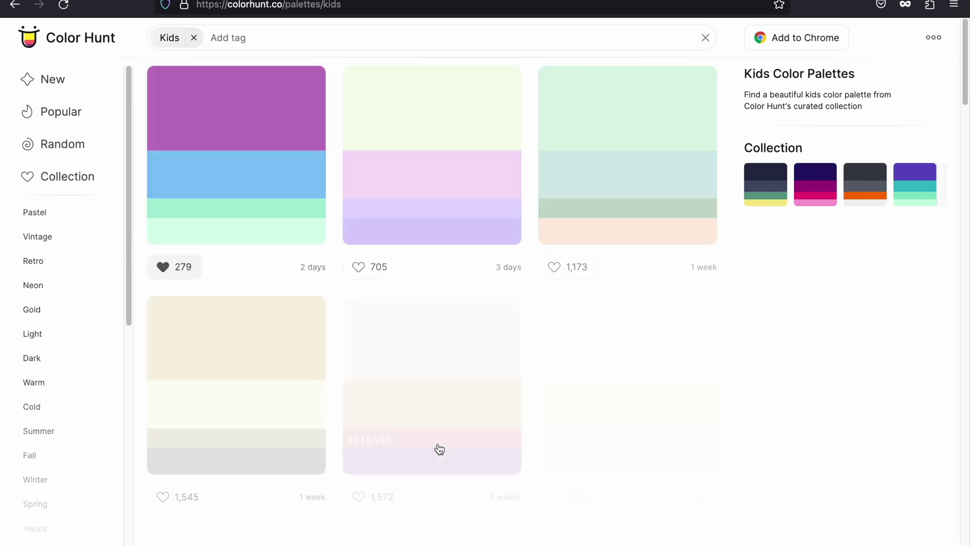
{"action": "scroll", "coordinate": [516, 422], "scroll_direction": "down", "scroll_amount": 1}
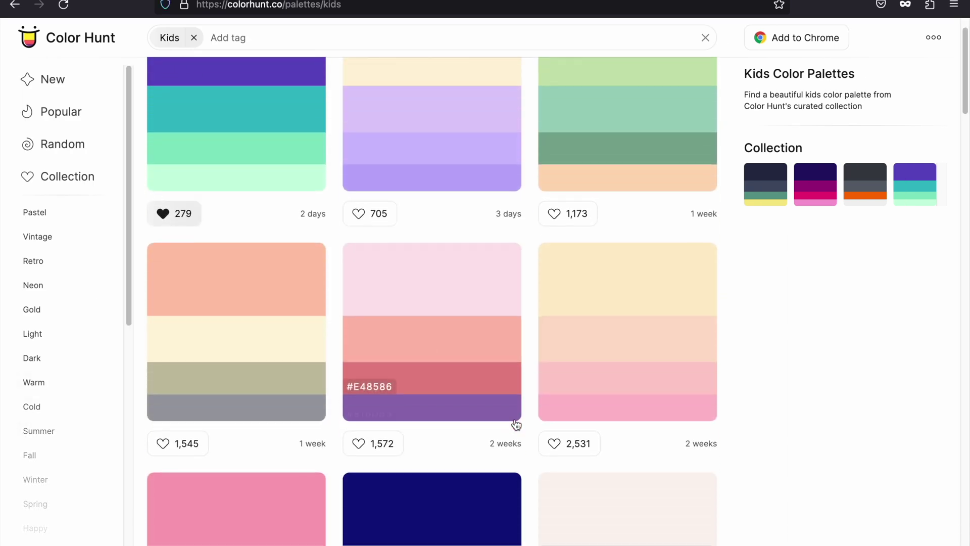
{"action": "scroll", "coordinate": [516, 422], "scroll_direction": "down", "scroll_amount": 1}
{"action": "scroll", "coordinate": [513, 427], "scroll_direction": "down", "scroll_amount": 3}
{"action": "scroll", "coordinate": [512, 427], "scroll_direction": "down", "scroll_amount": 2}
{"action": "scroll", "coordinate": [512, 426], "scroll_direction": "down", "scroll_amount": 4}
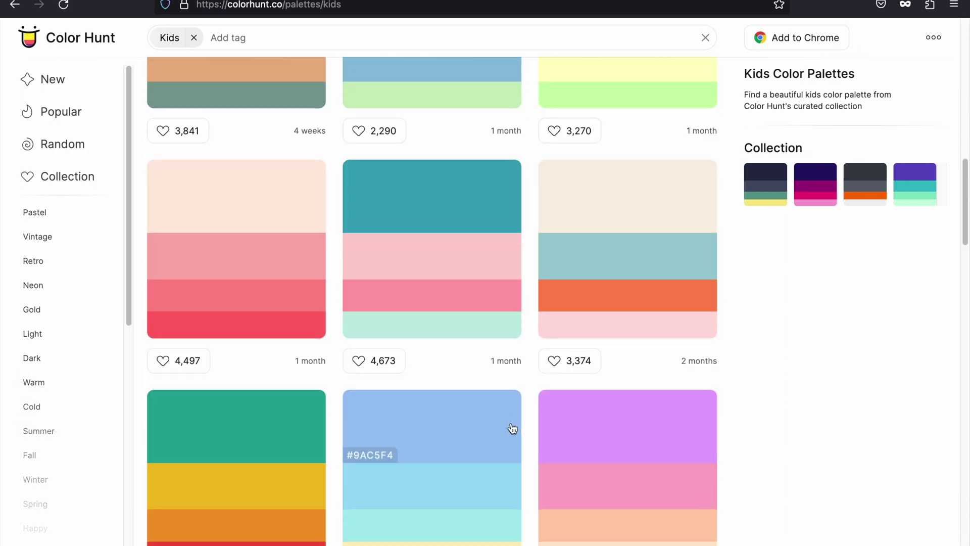
{"action": "scroll", "coordinate": [513, 428], "scroll_direction": "down", "scroll_amount": 3}
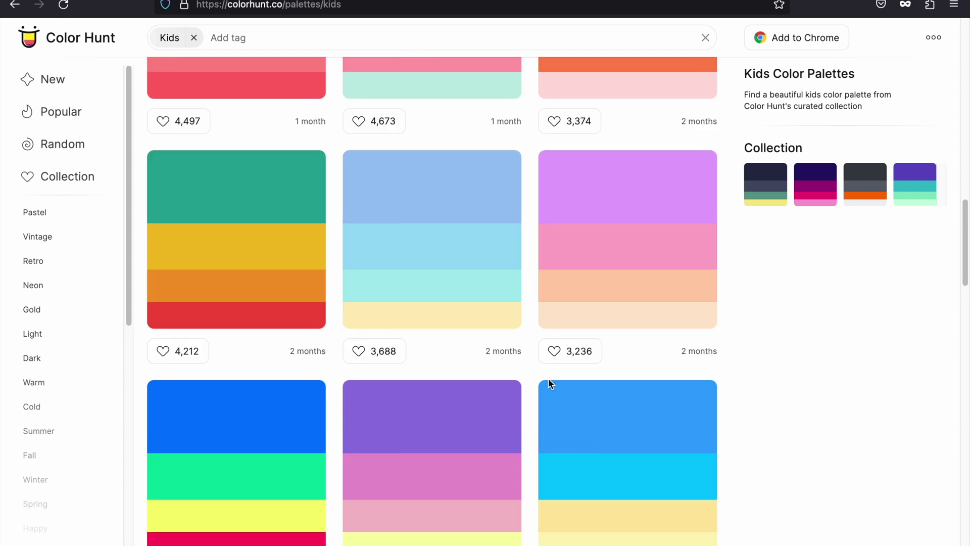
{"action": "scroll", "coordinate": [547, 385], "scroll_direction": "down", "scroll_amount": 1}
{"action": "scroll", "coordinate": [544, 383], "scroll_direction": "down", "scroll_amount": 3}
{"action": "scroll", "coordinate": [545, 387], "scroll_direction": "down", "scroll_amount": 2}
{"action": "scroll", "coordinate": [544, 387], "scroll_direction": "down", "scroll_amount": 3}
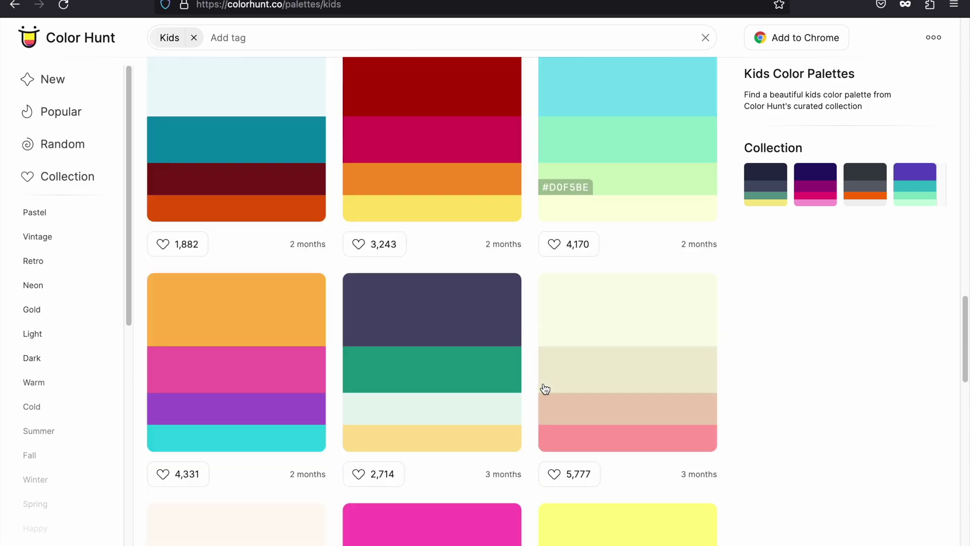
{"action": "scroll", "coordinate": [541, 390], "scroll_direction": "down", "scroll_amount": 2}
{"action": "scroll", "coordinate": [542, 389], "scroll_direction": "down", "scroll_amount": 3}
{"action": "left_click", "coordinate": [80, 318]}
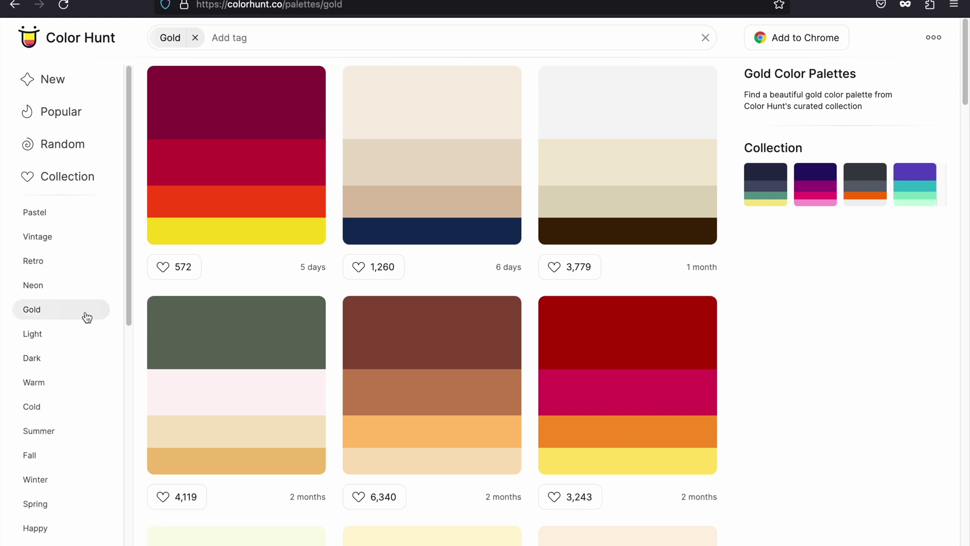
{"action": "scroll", "coordinate": [736, 325], "scroll_direction": "down", "scroll_amount": 1}
{"action": "scroll", "coordinate": [739, 341], "scroll_direction": "down", "scroll_amount": 3}
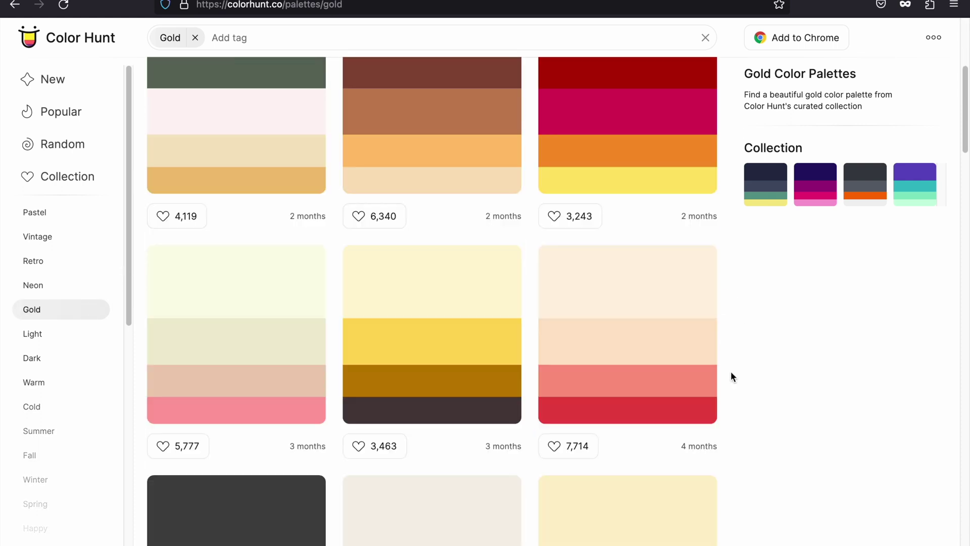
{"action": "scroll", "coordinate": [731, 376], "scroll_direction": "down", "scroll_amount": 5}
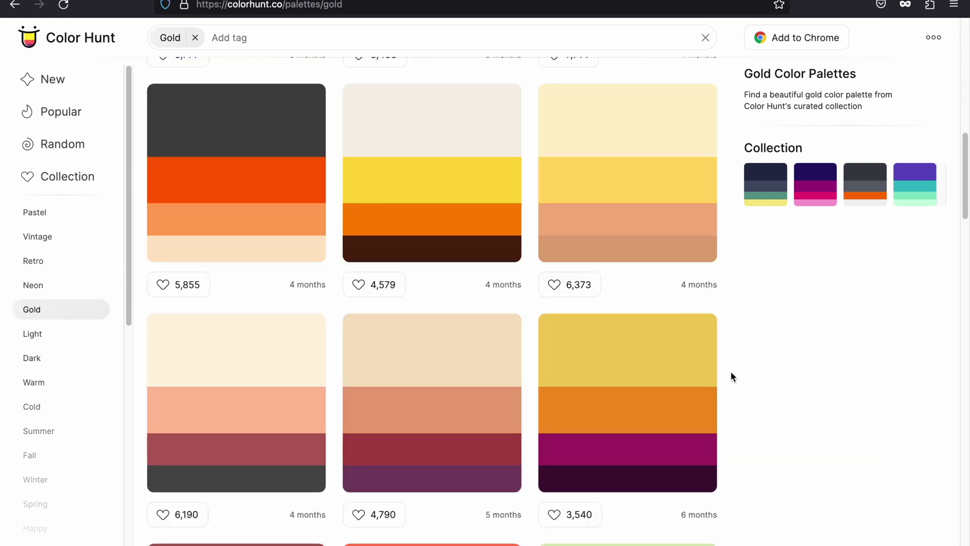
{"action": "scroll", "coordinate": [730, 377], "scroll_direction": "down", "scroll_amount": 1}
{"action": "scroll", "coordinate": [731, 377], "scroll_direction": "down", "scroll_amount": 3}
{"action": "scroll", "coordinate": [730, 377], "scroll_direction": "down", "scroll_amount": 3}
{"action": "scroll", "coordinate": [731, 377], "scroll_direction": "down", "scroll_amount": 4}
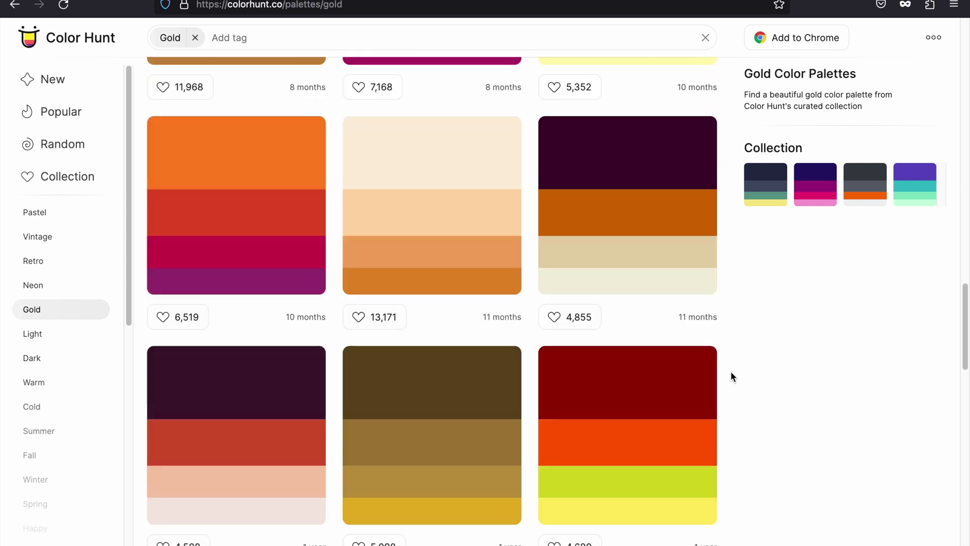
{"action": "scroll", "coordinate": [731, 377], "scroll_direction": "down", "scroll_amount": 1}
{"action": "scroll", "coordinate": [53, 386], "scroll_direction": "down", "scroll_amount": 3}
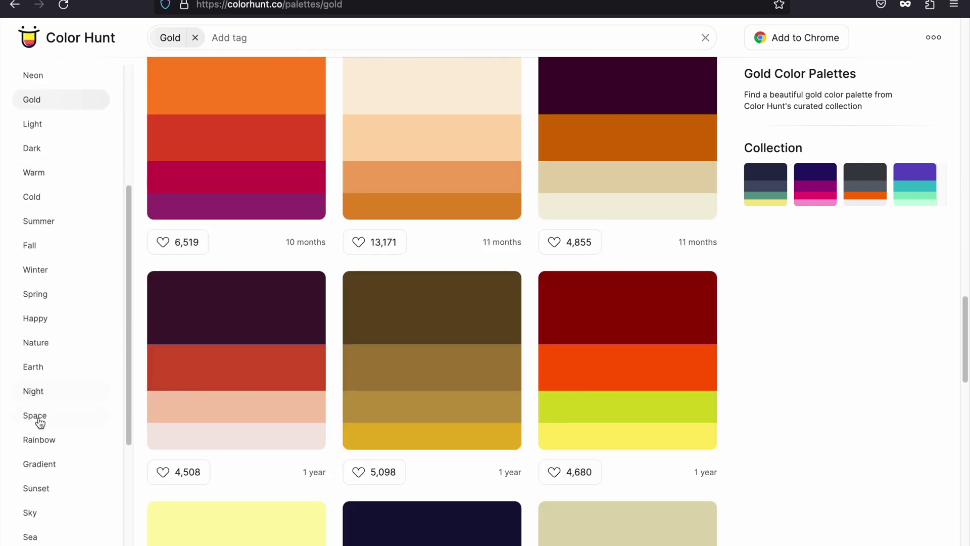
{"action": "scroll", "coordinate": [48, 327], "scroll_direction": "up", "scroll_amount": 3}
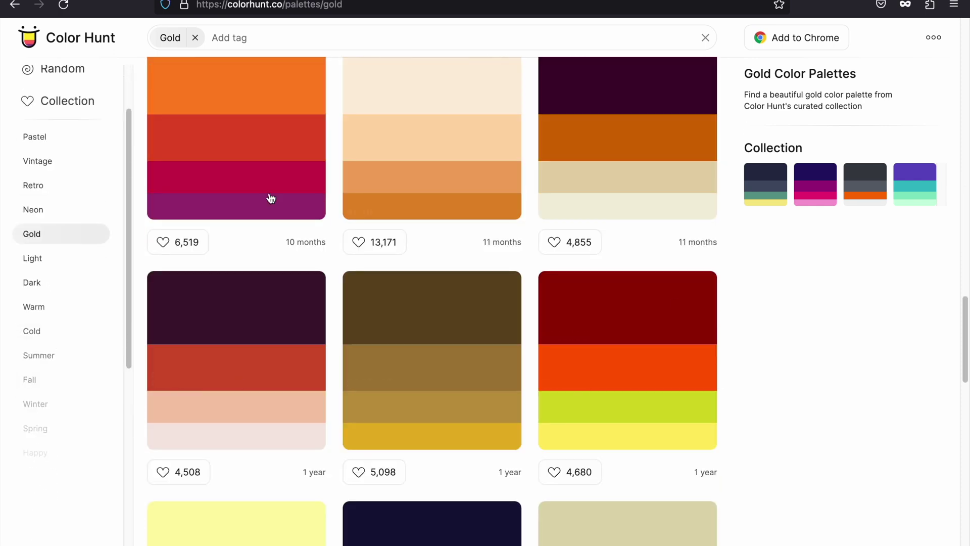
{"action": "left_click", "coordinate": [47, 287]}
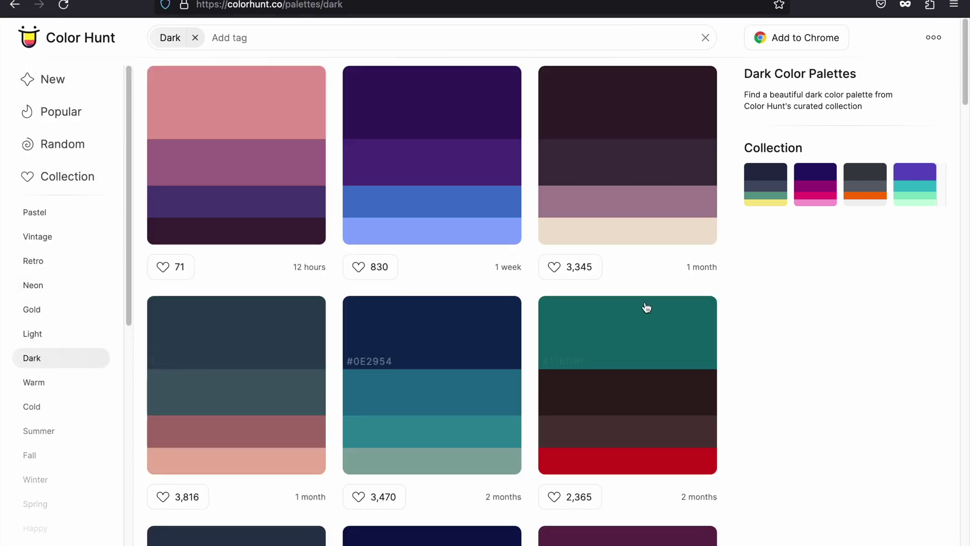
{"action": "scroll", "coordinate": [745, 404], "scroll_direction": "down", "scroll_amount": 5}
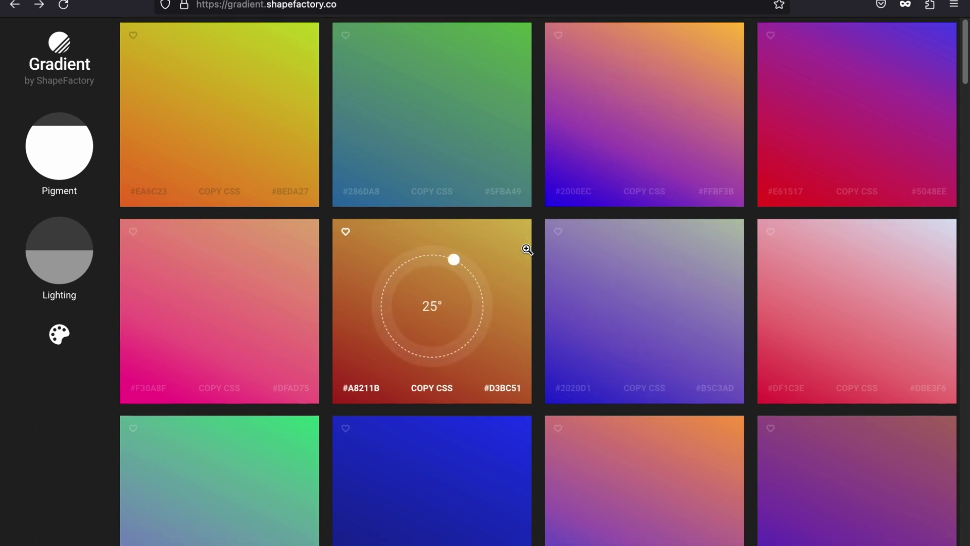
{"action": "scroll", "coordinate": [526, 249], "scroll_direction": "down", "scroll_amount": 3}
{"action": "scroll", "coordinate": [544, 270], "scroll_direction": "down", "scroll_amount": 1}
{"action": "scroll", "coordinate": [544, 273], "scroll_direction": "down", "scroll_amount": 2}
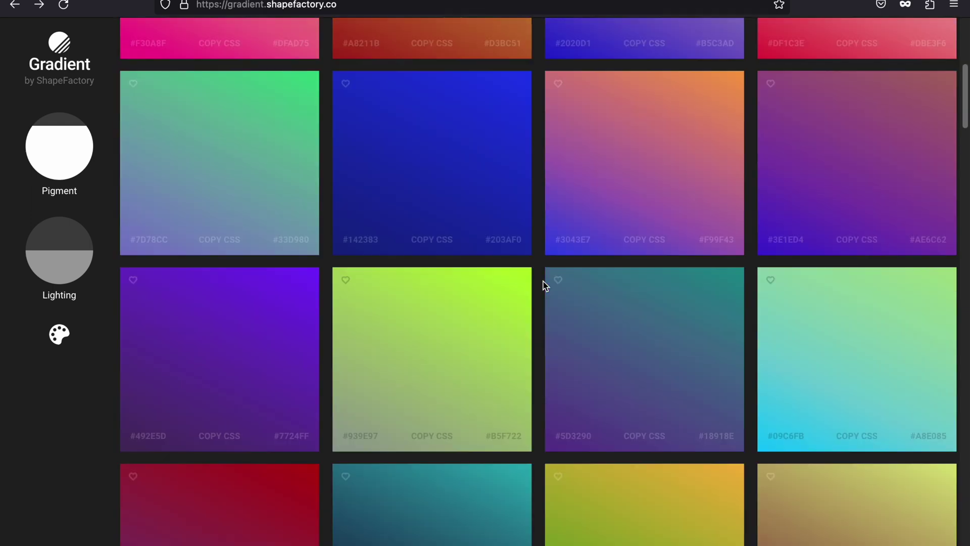
{"action": "scroll", "coordinate": [543, 283], "scroll_direction": "down", "scroll_amount": 2}
{"action": "scroll", "coordinate": [542, 285], "scroll_direction": "down", "scroll_amount": 2}
{"action": "scroll", "coordinate": [543, 286], "scroll_direction": "down", "scroll_amount": 1}
{"action": "scroll", "coordinate": [543, 286], "scroll_direction": "down", "scroll_amount": 1}
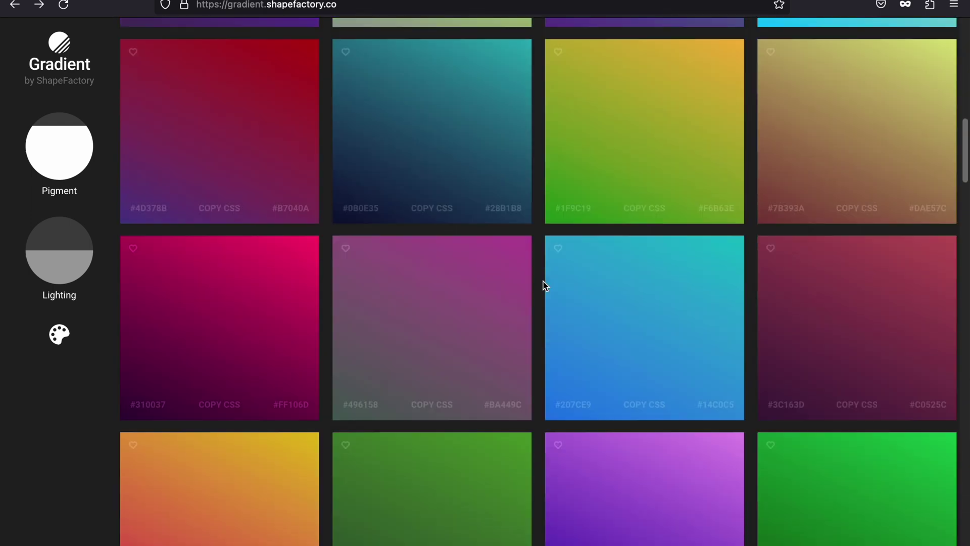
{"action": "scroll", "coordinate": [543, 285], "scroll_direction": "down", "scroll_amount": 2}
{"action": "scroll", "coordinate": [543, 286], "scroll_direction": "down", "scroll_amount": 1}
{"action": "scroll", "coordinate": [542, 286], "scroll_direction": "down", "scroll_amount": 1}
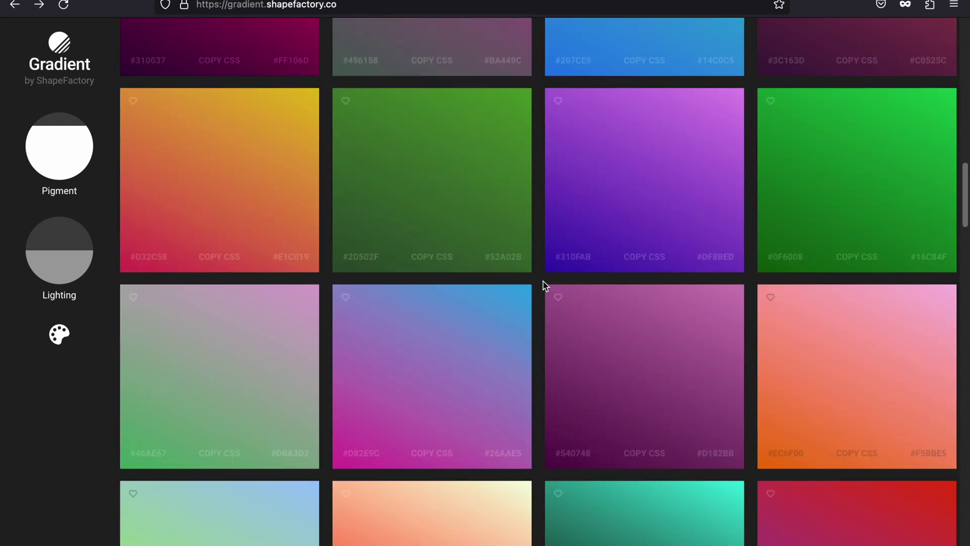
{"action": "scroll", "coordinate": [543, 286], "scroll_direction": "down", "scroll_amount": 1}
{"action": "scroll", "coordinate": [536, 307], "scroll_direction": "down", "scroll_amount": 3}
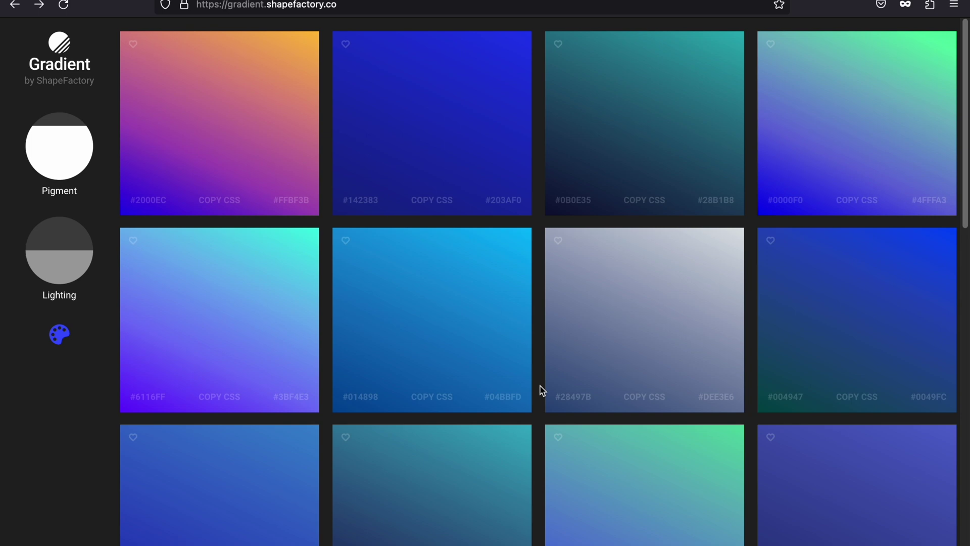
{"action": "scroll", "coordinate": [540, 390], "scroll_direction": "down", "scroll_amount": 1}
{"action": "scroll", "coordinate": [540, 390], "scroll_direction": "down", "scroll_amount": 1}
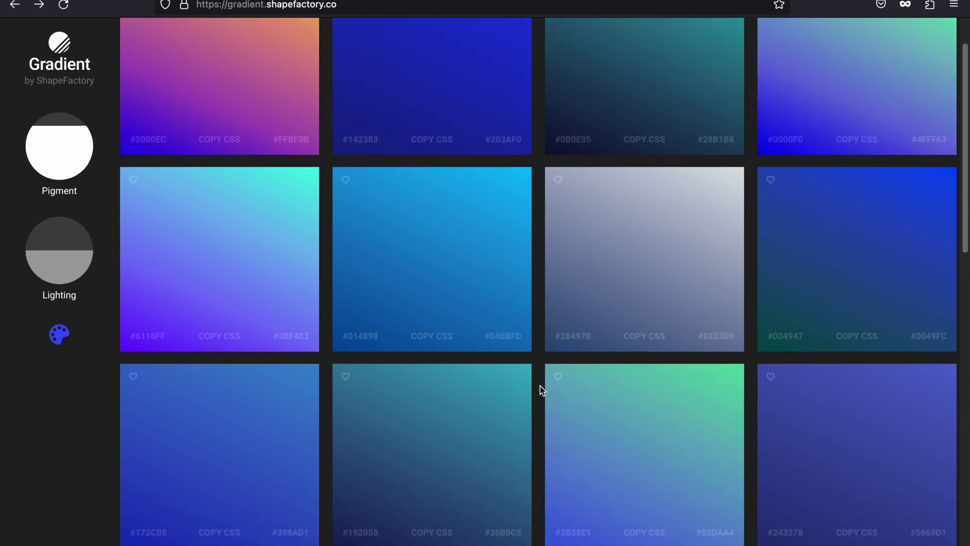
{"action": "scroll", "coordinate": [540, 390], "scroll_direction": "down", "scroll_amount": 2}
{"action": "scroll", "coordinate": [540, 391], "scroll_direction": "down", "scroll_amount": 1}
{"action": "scroll", "coordinate": [540, 390], "scroll_direction": "down", "scroll_amount": 4}
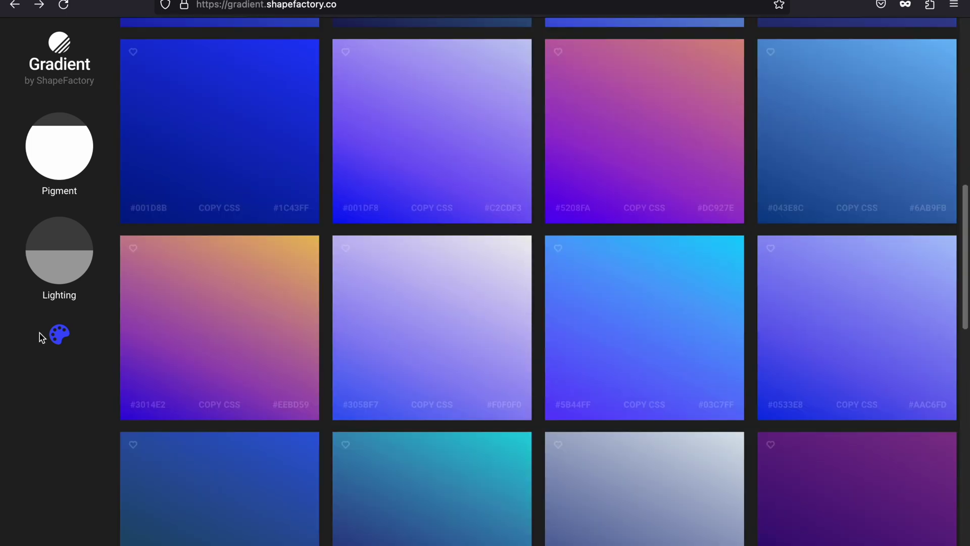
Filter gradients to red and pink, raise pigment and lighting, and open Scarlet → Purple Heart
{"action": "left_click", "coordinate": [53, 336]}
{"action": "left_click", "coordinate": [129, 326]}
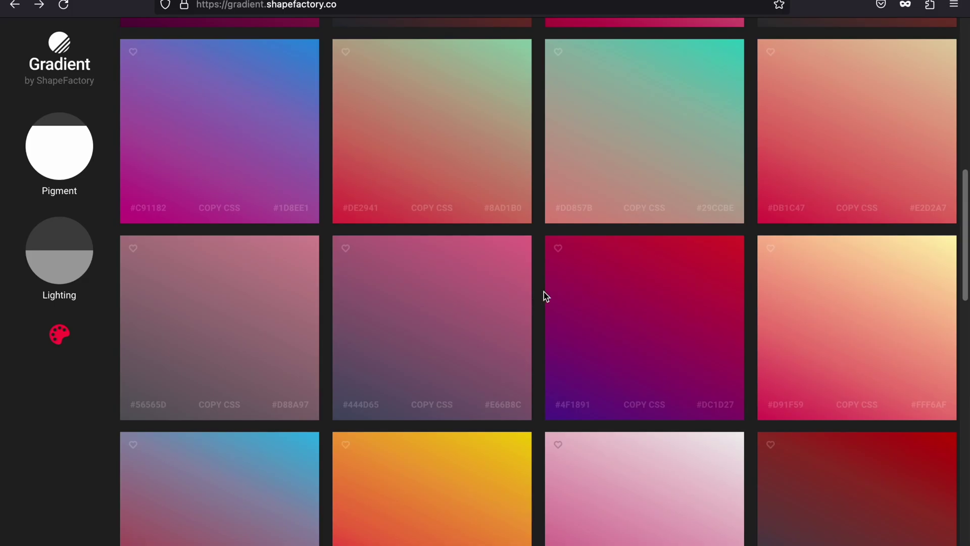
{"action": "scroll", "coordinate": [543, 296], "scroll_direction": "down", "scroll_amount": 3}
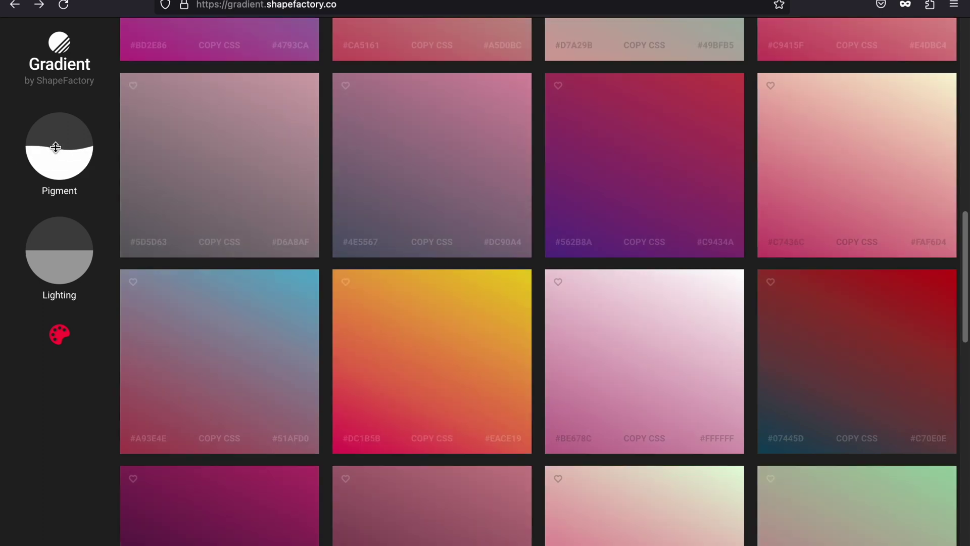
{"action": "left_click_drag", "start_coordinate": [53, 159], "coordinate": [56, 131]}
{"action": "mouse_move", "coordinate": [45, 253]}
{"action": "left_mouse_down"}
{"action": "mouse_move", "coordinate": [60, 246]}
{"action": "mouse_move", "coordinate": [60, 225]}
{"action": "left_mouse_up"}
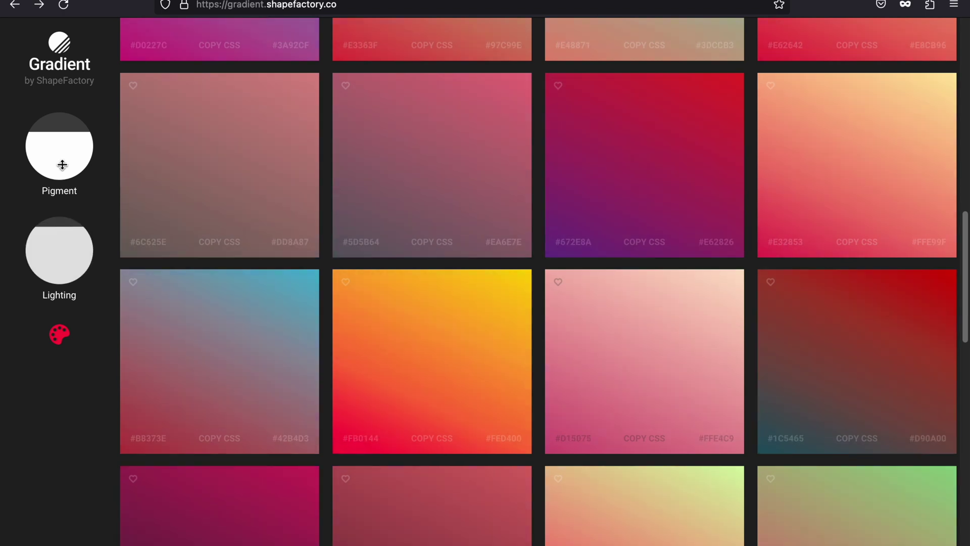
{"action": "left_click_drag", "start_coordinate": [59, 127], "coordinate": [58, 148]}
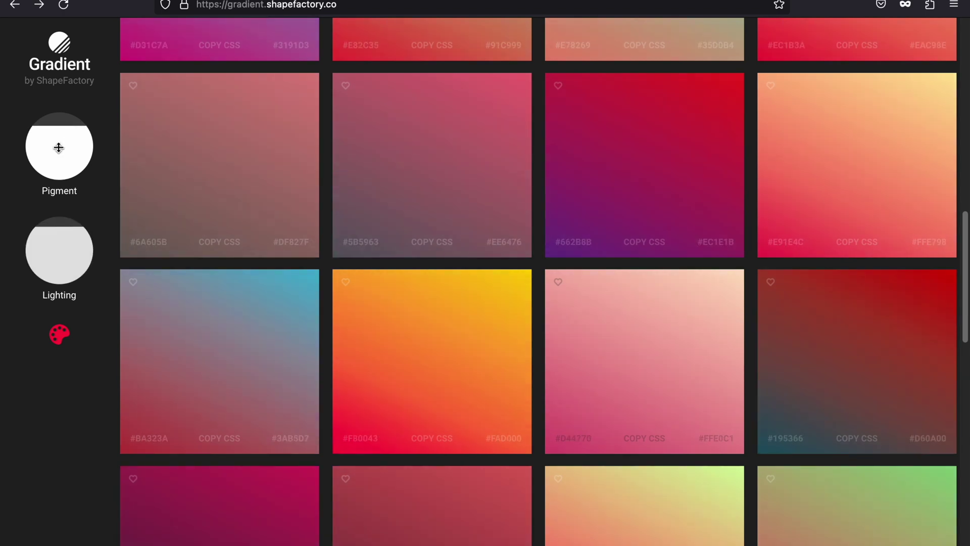
{"action": "scroll", "coordinate": [296, 454], "scroll_direction": "up", "scroll_amount": 5}
{"action": "scroll", "coordinate": [298, 217], "scroll_direction": "up", "scroll_amount": 5}
{"action": "scroll", "coordinate": [298, 218], "scroll_direction": "up", "scroll_amount": 5}
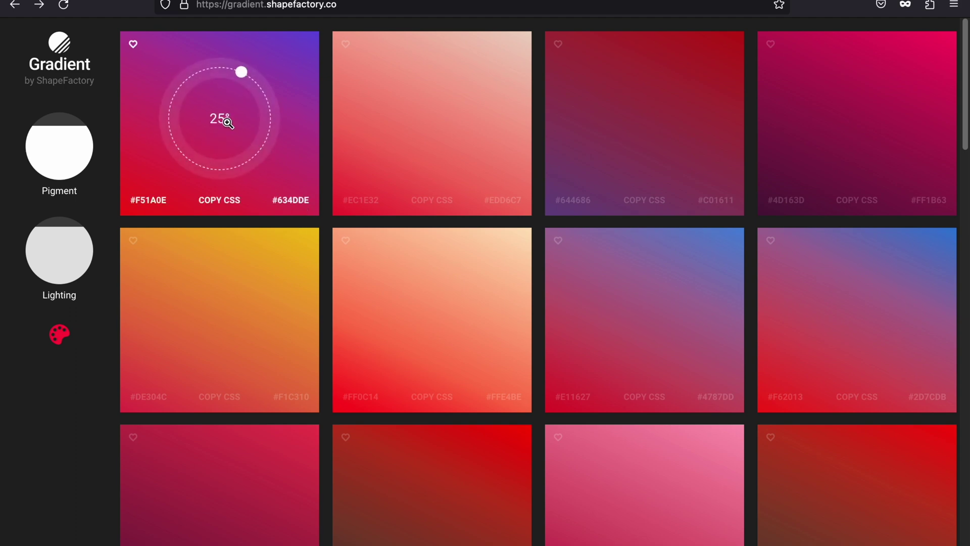
{"action": "left_click", "coordinate": [225, 123]}
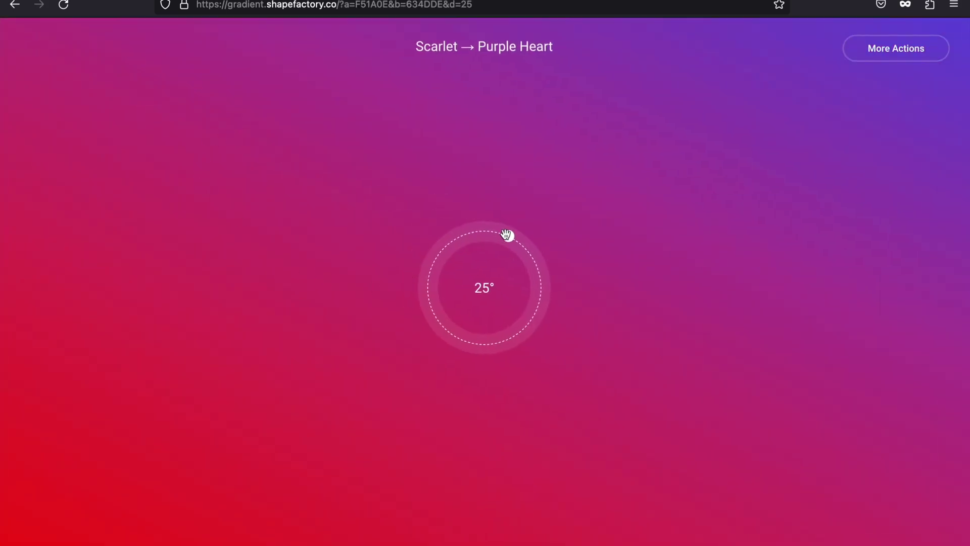
Set the Scarlet → Purple Heart gradient to 3°, check its export options, and close it
{"action": "mouse_move", "coordinate": [508, 236]}
{"action": "left_mouse_down"}
{"action": "mouse_move", "coordinate": [544, 286]}
{"action": "mouse_move", "coordinate": [490, 353]}
{"action": "mouse_move", "coordinate": [448, 305]}
{"action": "mouse_move", "coordinate": [470, 260]}
{"action": "mouse_move", "coordinate": [487, 253]}
{"action": "left_mouse_up"}
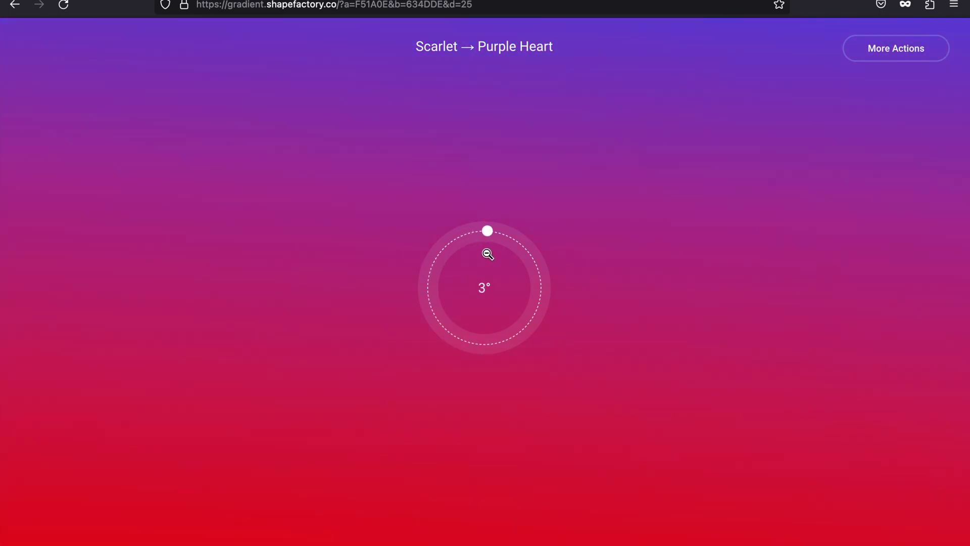
{"action": "left_click", "coordinate": [487, 253]}
{"action": "left_click", "coordinate": [317, 164]}
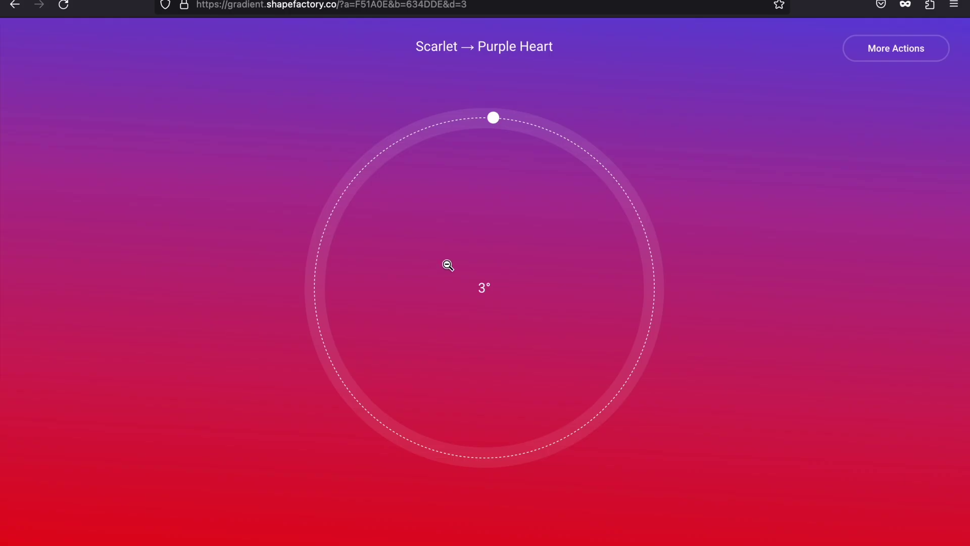
{"action": "left_click", "coordinate": [478, 289]}
{"action": "left_click", "coordinate": [217, 149]}
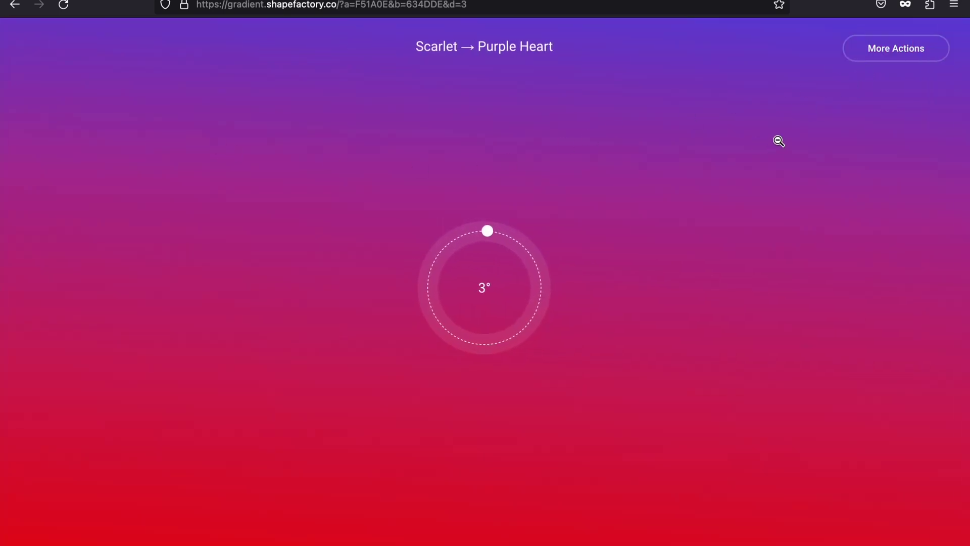
{"action": "left_click", "coordinate": [877, 62]}
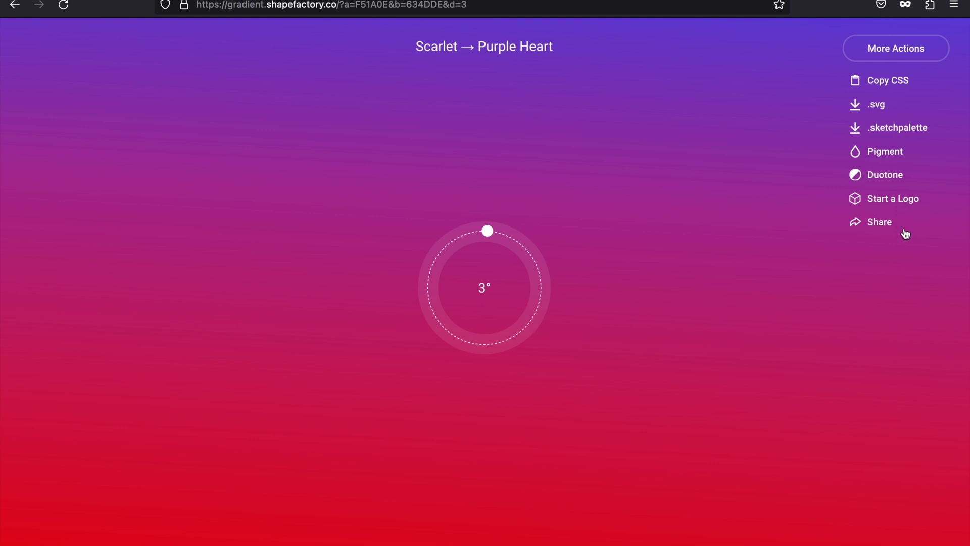
{"action": "left_click", "coordinate": [675, 201]}
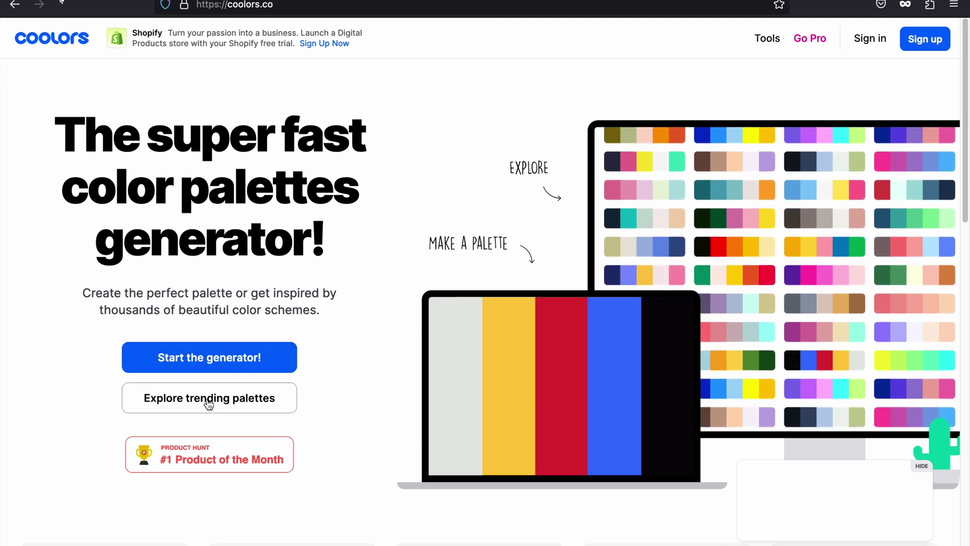
Browse Coolors' trending palettes and copy a swatch's hex code
{"action": "left_click", "coordinate": [210, 397]}
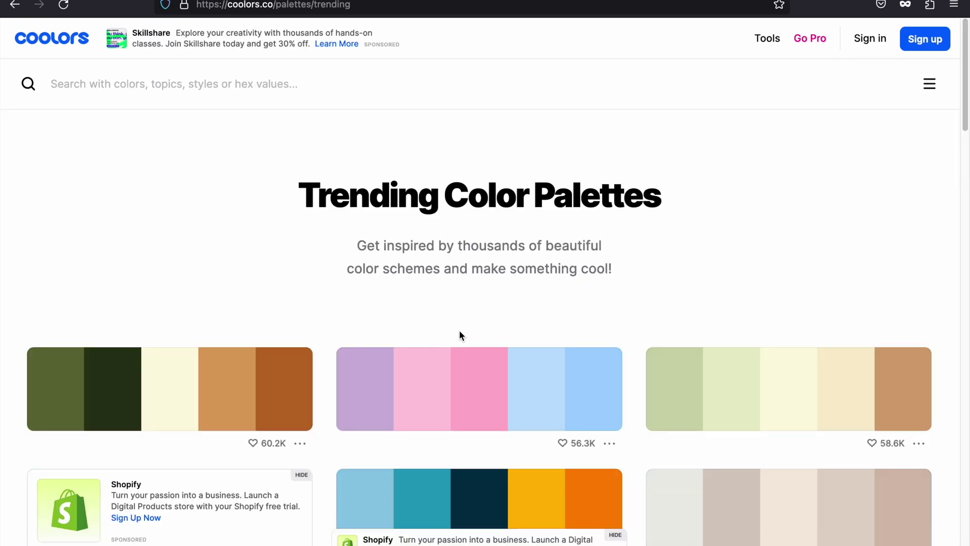
{"action": "scroll", "coordinate": [650, 303], "scroll_direction": "down", "scroll_amount": 2}
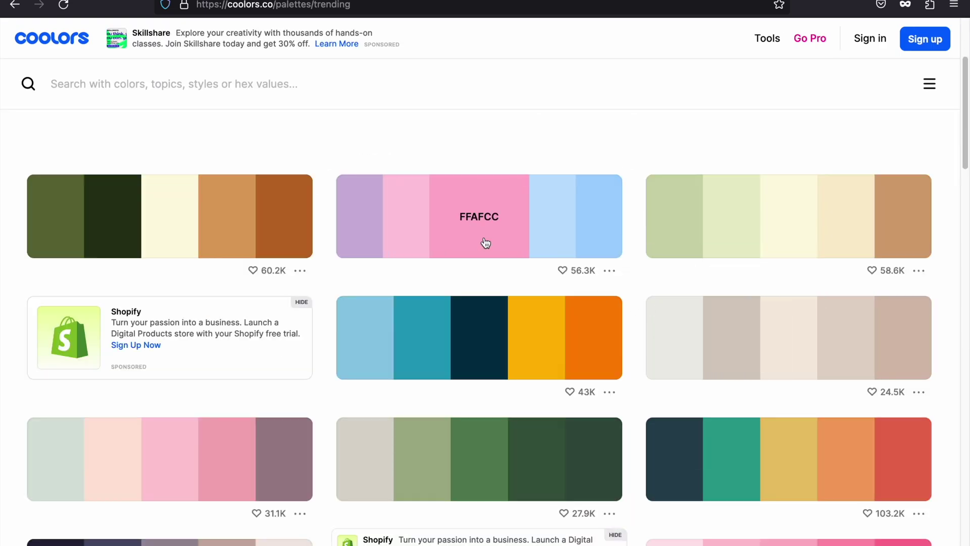
{"action": "left_click", "coordinate": [404, 241]}
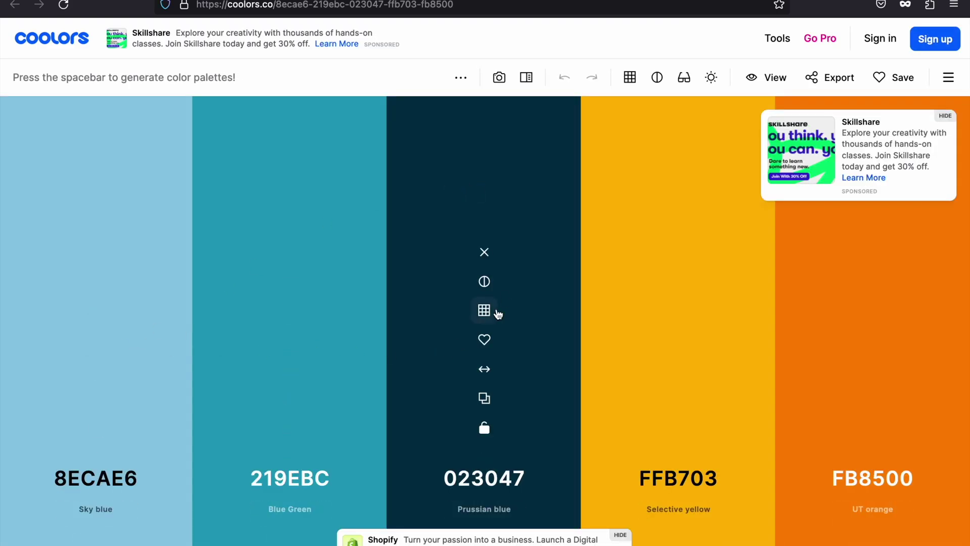
{"action": "mouse_move", "coordinate": [222, 338]}
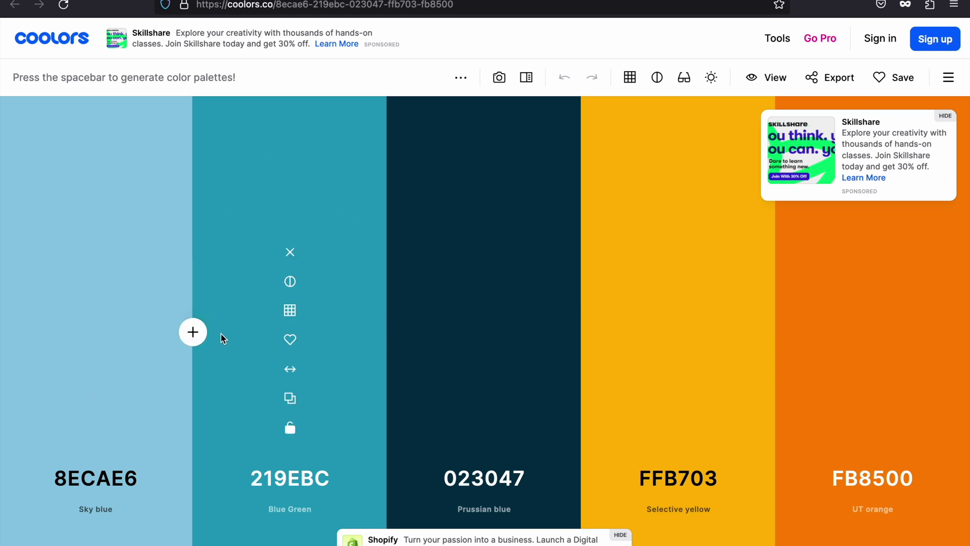
Lock Prussian blue, remove Blue Green and Sky blue, and change yellow to Sunglow FFCB47
{"action": "left_click", "coordinate": [486, 431]}
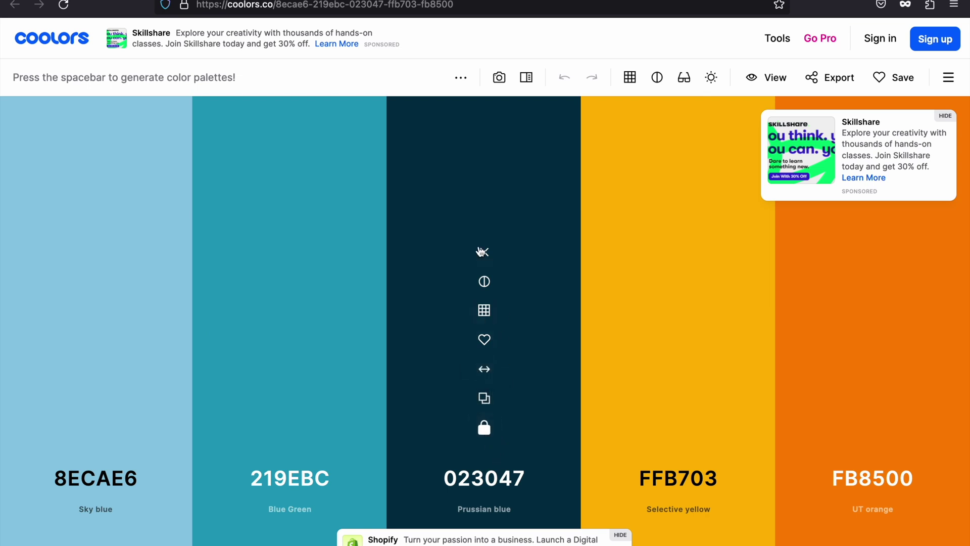
{"action": "left_click", "coordinate": [290, 261]}
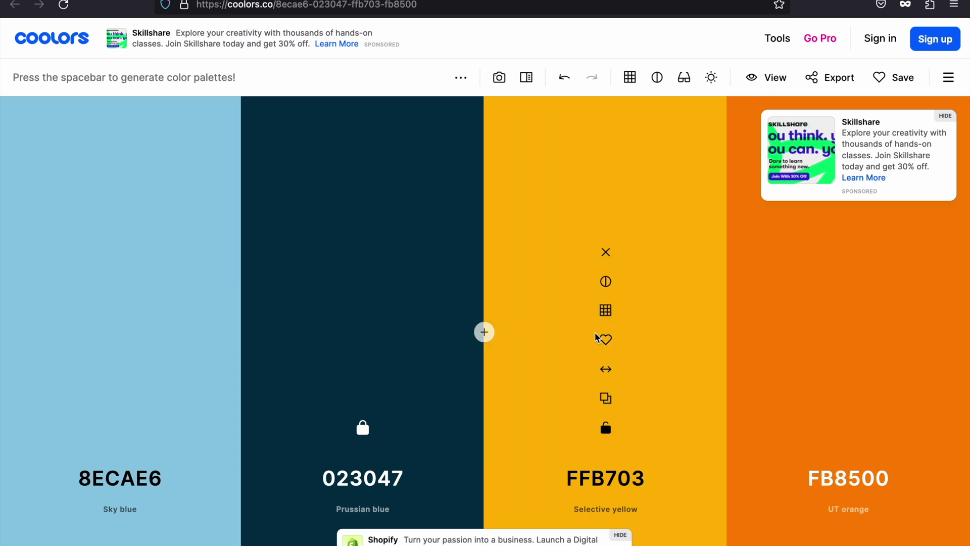
{"action": "mouse_move", "coordinate": [678, 318]}
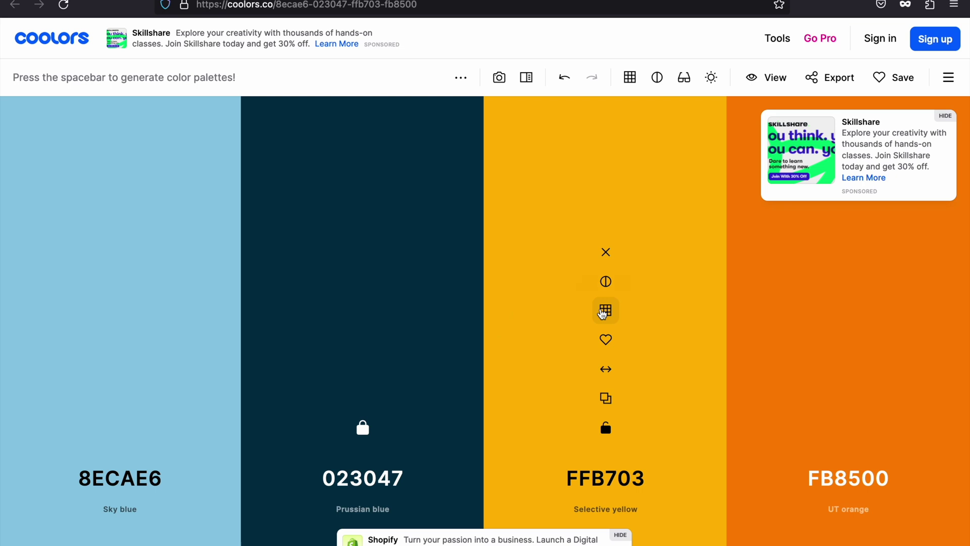
{"action": "left_click", "coordinate": [604, 312]}
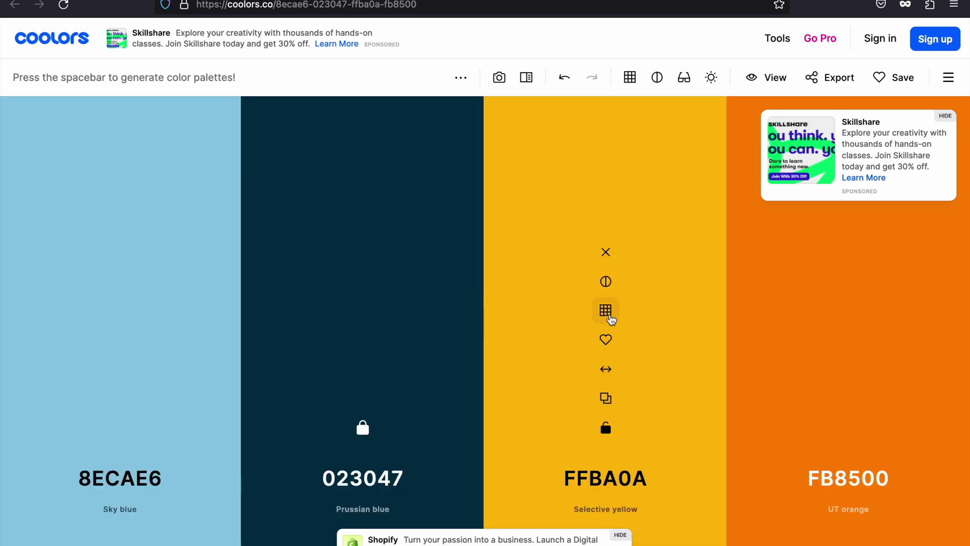
{"action": "left_click", "coordinate": [608, 315]}
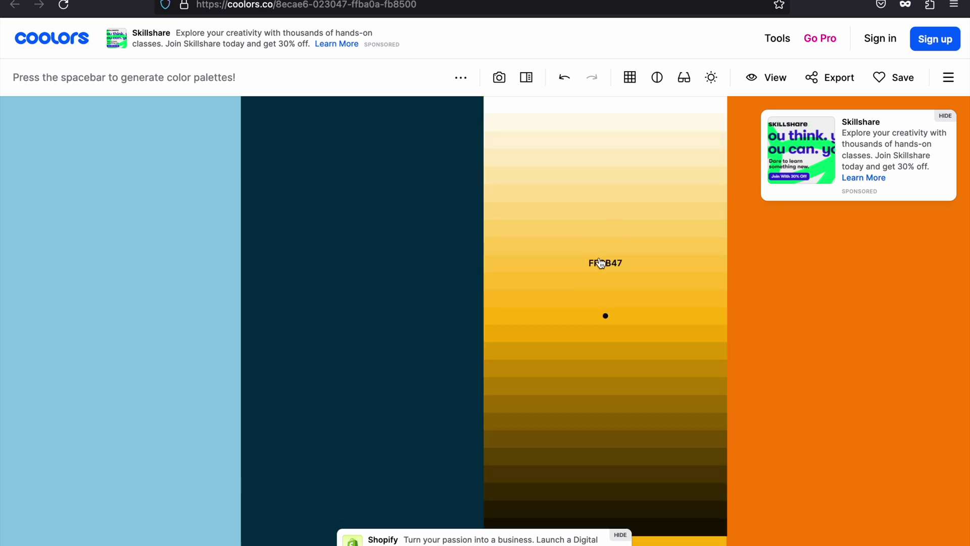
{"action": "left_click", "coordinate": [602, 263]}
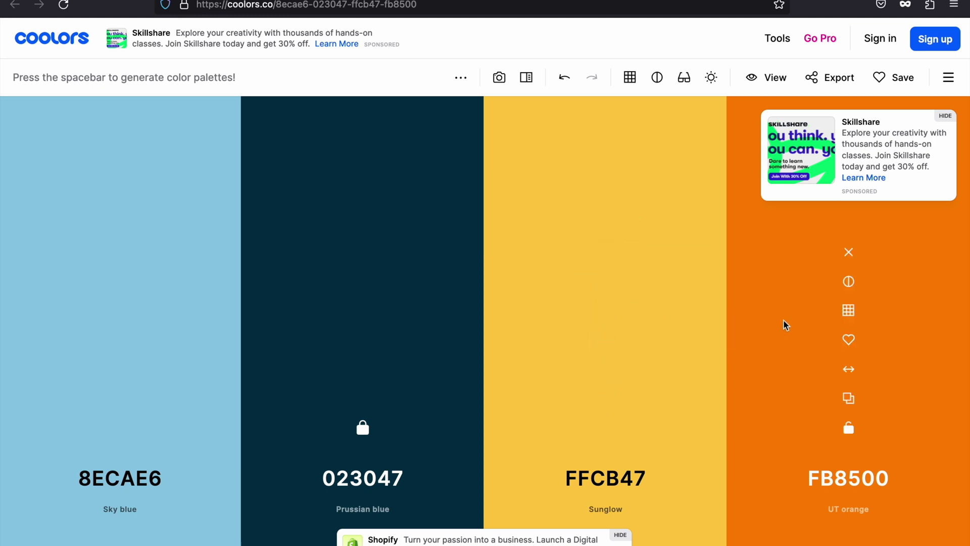
{"action": "left_click", "coordinate": [121, 253]}
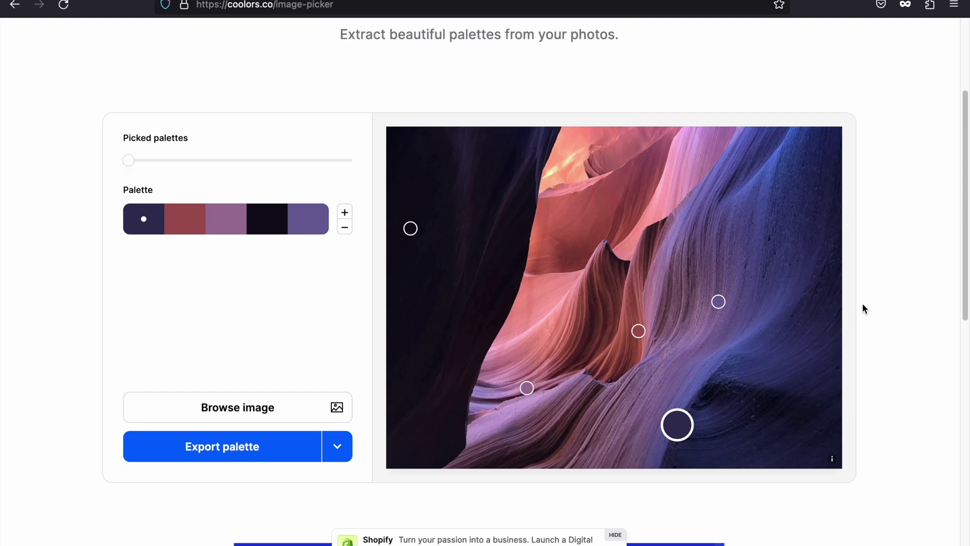
{"action": "scroll", "coordinate": [861, 303], "scroll_direction": "up", "scroll_amount": 2}
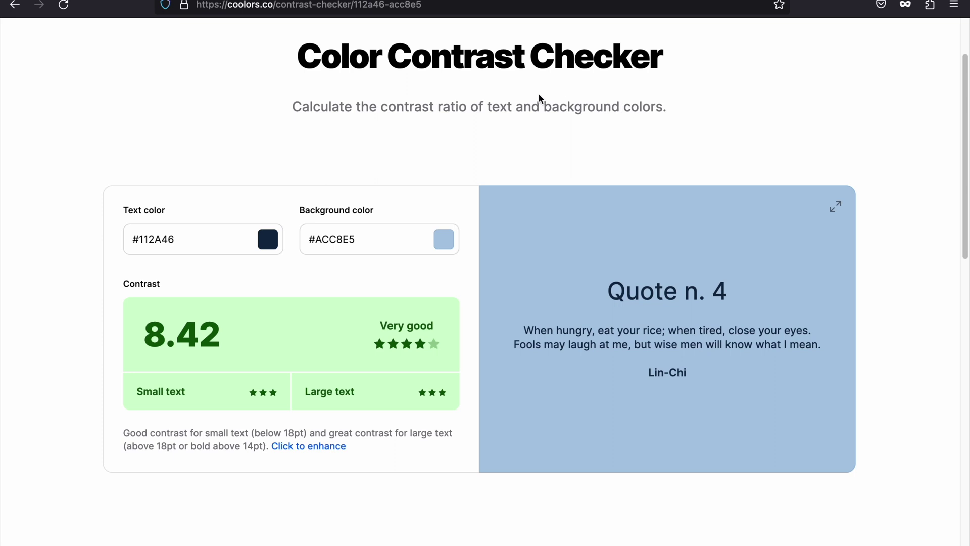
{"action": "scroll", "coordinate": [541, 100], "scroll_direction": "up", "scroll_amount": 2}
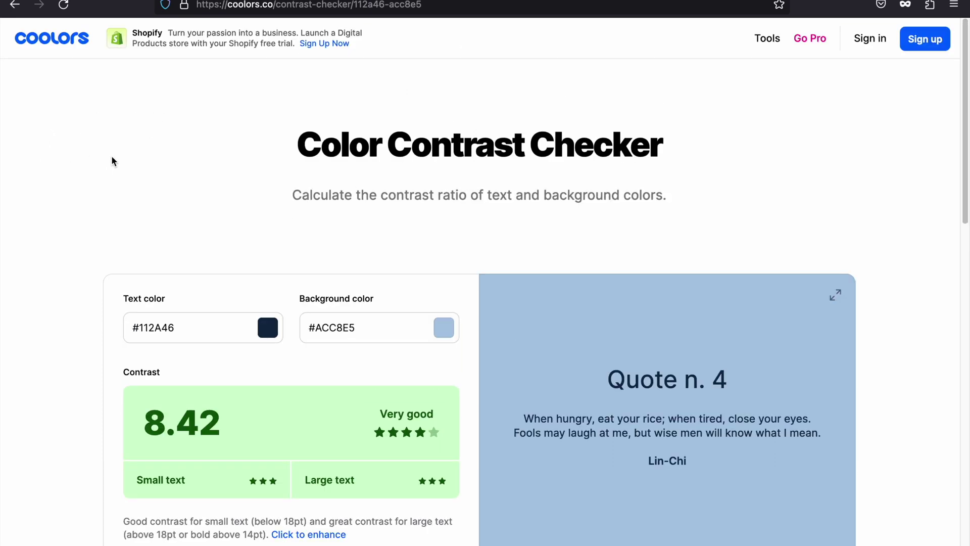
{"action": "scroll", "coordinate": [113, 160], "scroll_direction": "down", "scroll_amount": 2}
Set the contrast checker's text colour to white
{"action": "left_click", "coordinate": [267, 179]}
{"action": "left_click", "coordinate": [310, 227]}
{"action": "left_click", "coordinate": [372, 228]}
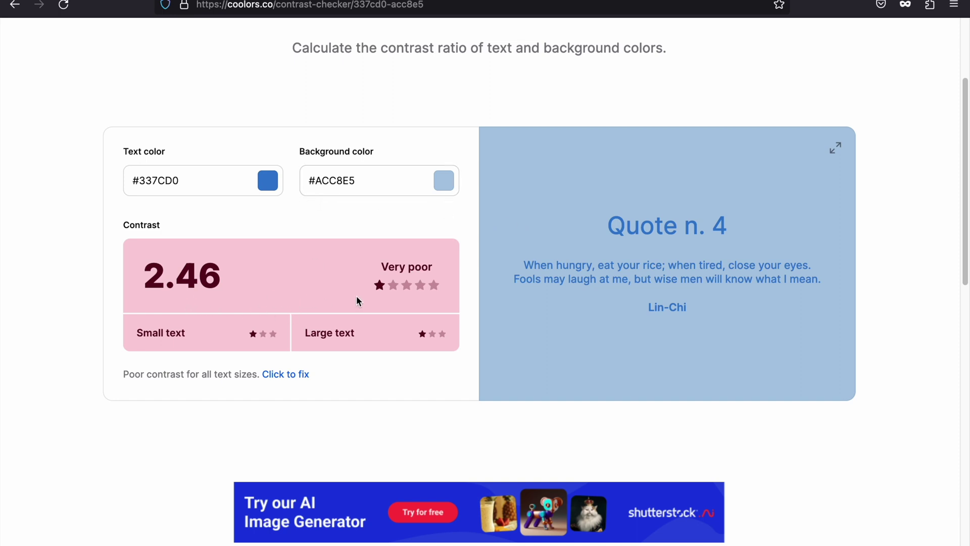
{"action": "left_click", "coordinate": [272, 182]}
{"action": "left_click_drag", "start_coordinate": [267, 229], "coordinate": [160, 199]}
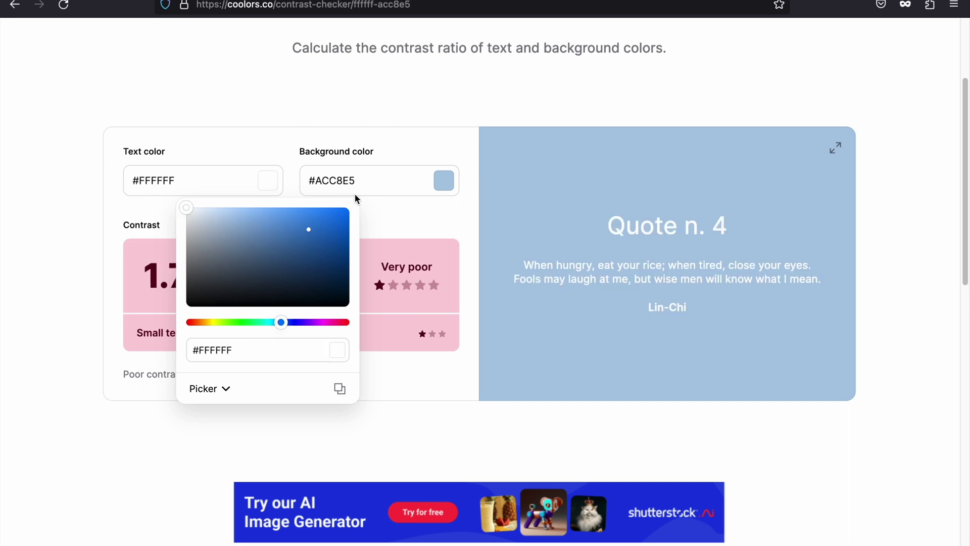
{"action": "left_click", "coordinate": [438, 186]}
Set the background colour to black, reaching a contrast ratio of 21
{"action": "left_click", "coordinate": [441, 194]}
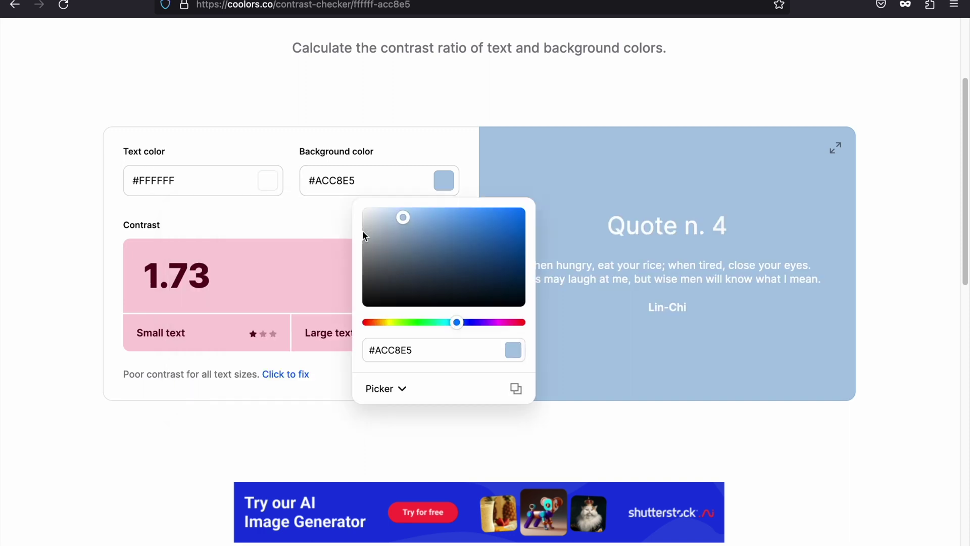
{"action": "left_click_drag", "start_coordinate": [362, 230], "coordinate": [516, 296]}
{"action": "left_click", "coordinate": [268, 232]}
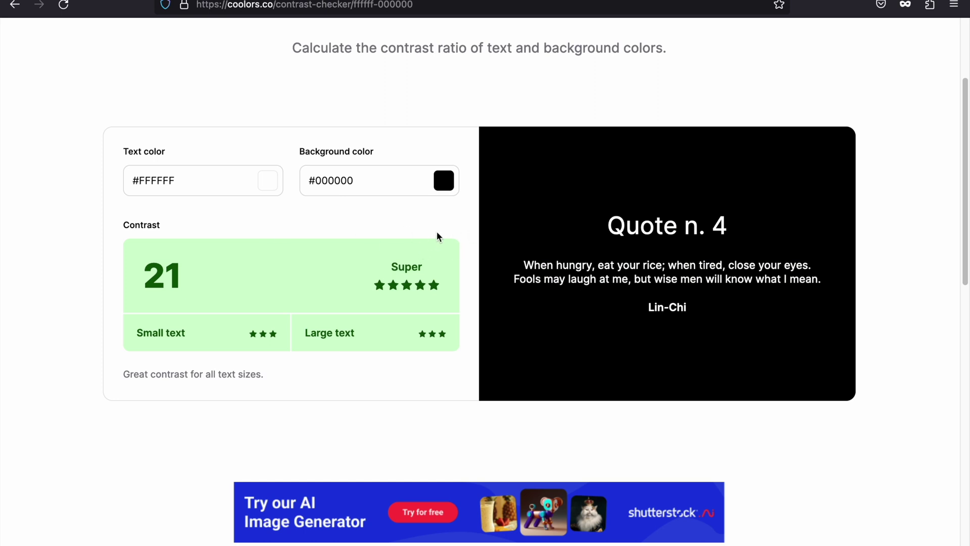
{"action": "scroll", "coordinate": [326, 199], "scroll_direction": "down", "scroll_amount": 1}
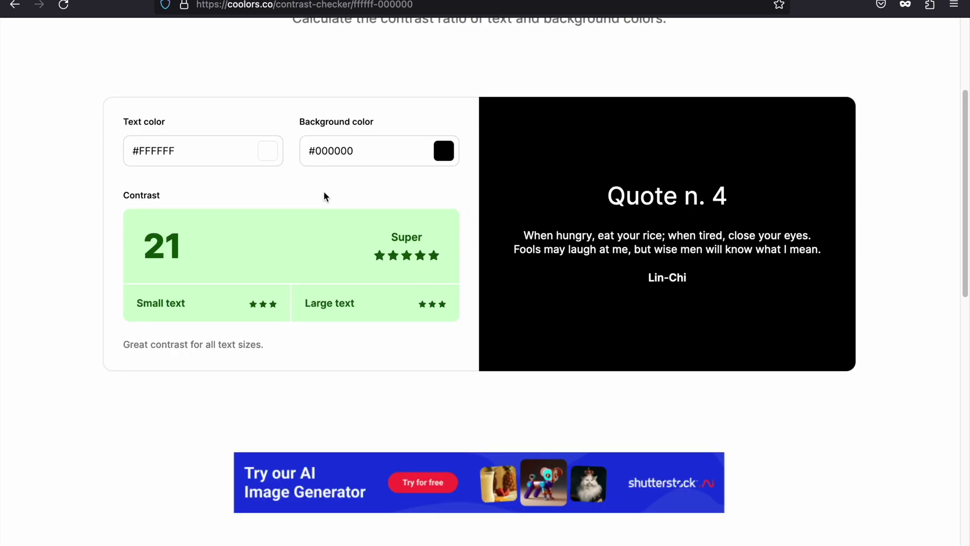